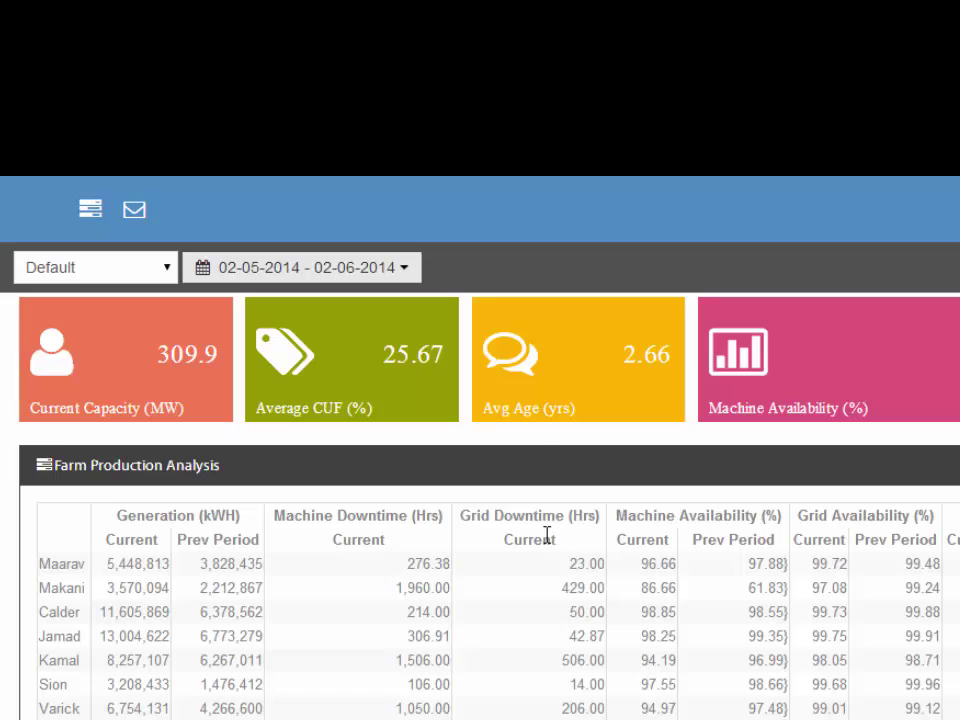
# Scroll down to the Energy Lost heat map and drill into the Varick tile.
pyautogui.scroll(-2, 548, 540)
pyautogui.scroll(-1, 548, 542)
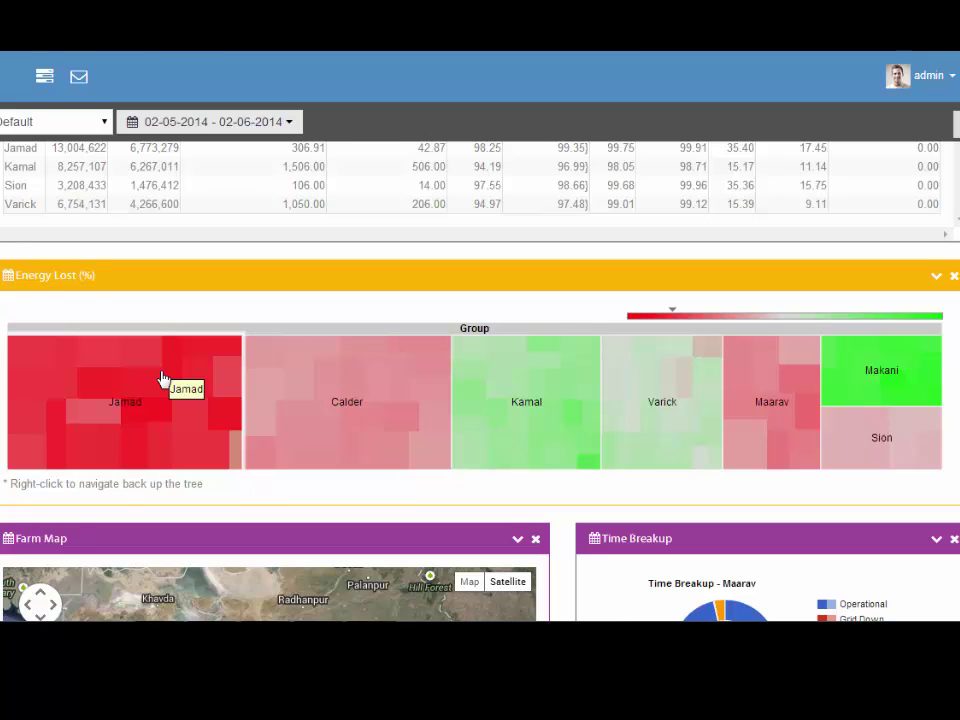
pyautogui.moveTo(881, 371)
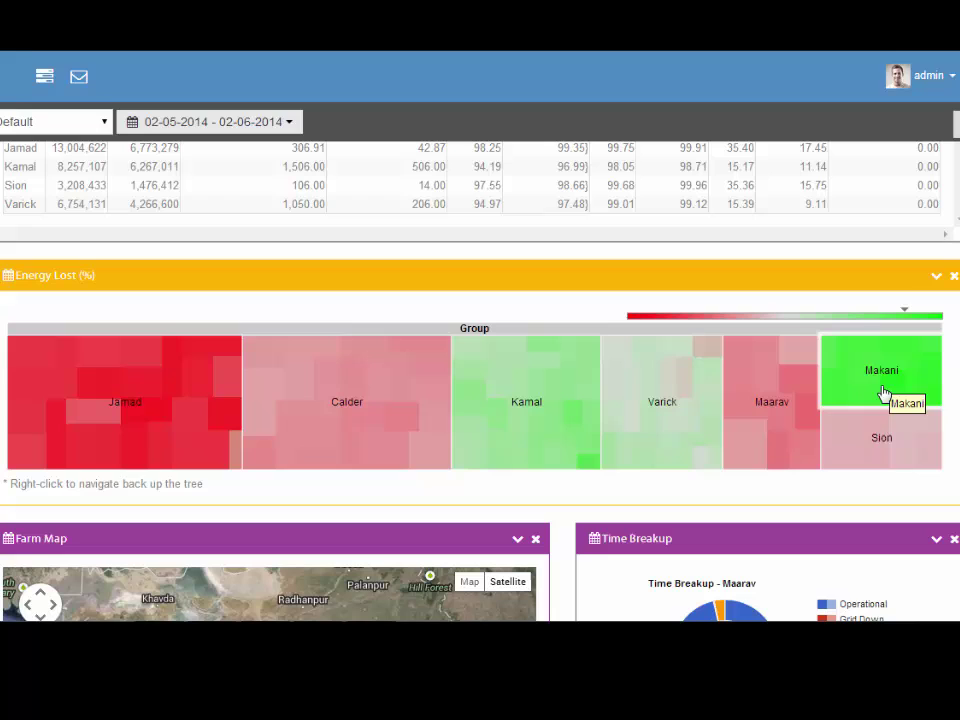
pyautogui.click(668, 421)
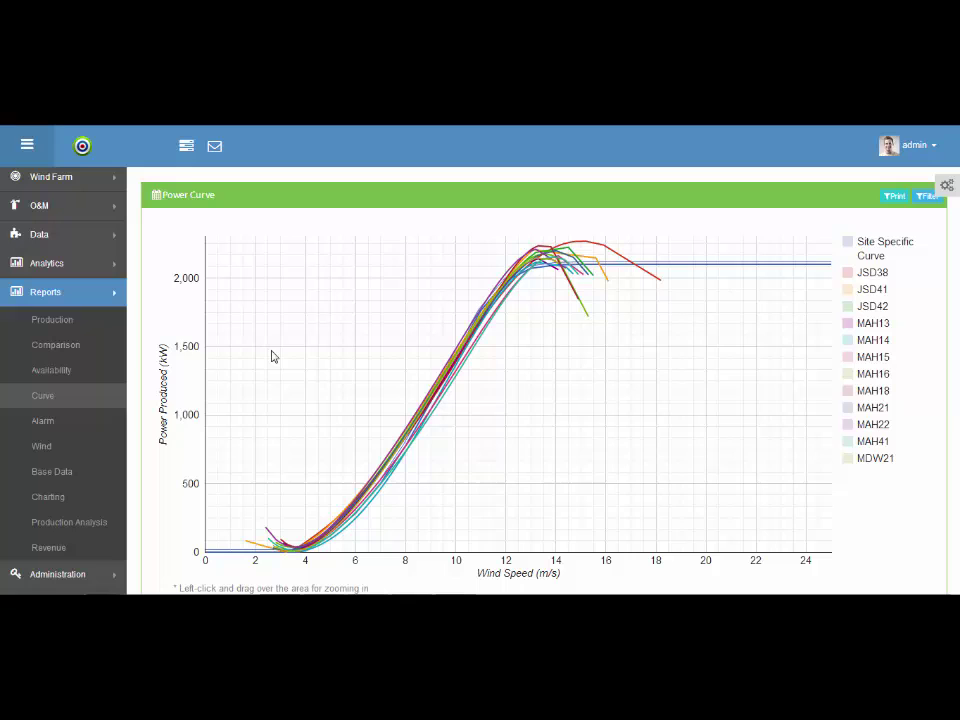
# Zoom the Power Curve chart into roughly 6.5–12.5 m/s and 550–1,400 kW.
pyautogui.moveTo(390, 366); pyautogui.dragTo(506, 480)
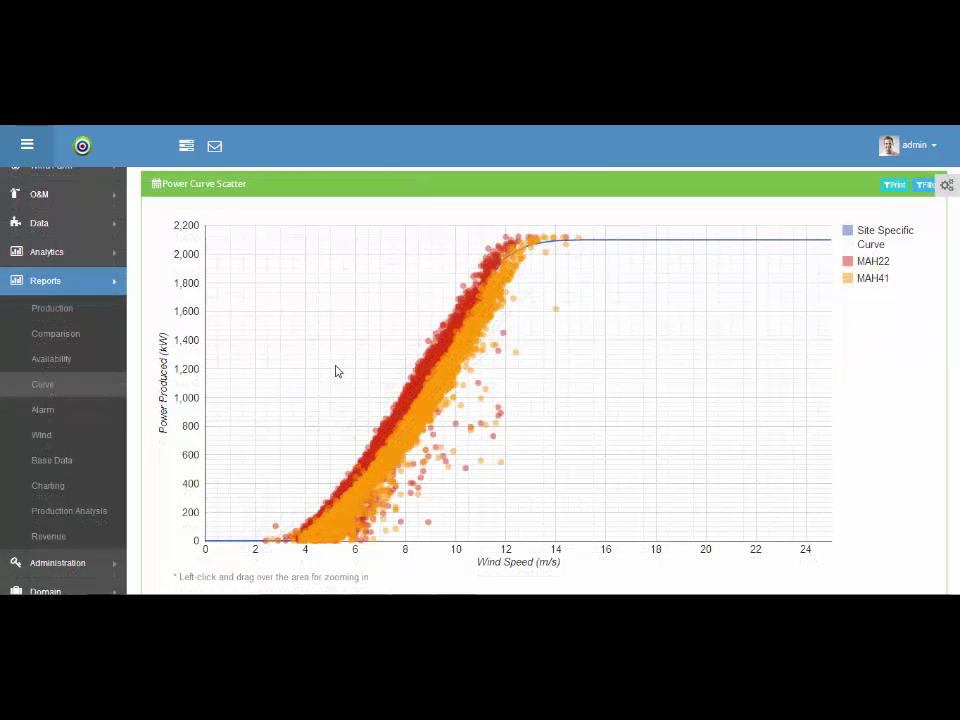
# Zoom the MAH22/MAH41 power curve scatter to about 5.3–12.5 m/s.
pyautogui.moveTo(337, 371); pyautogui.dragTo(518, 507)
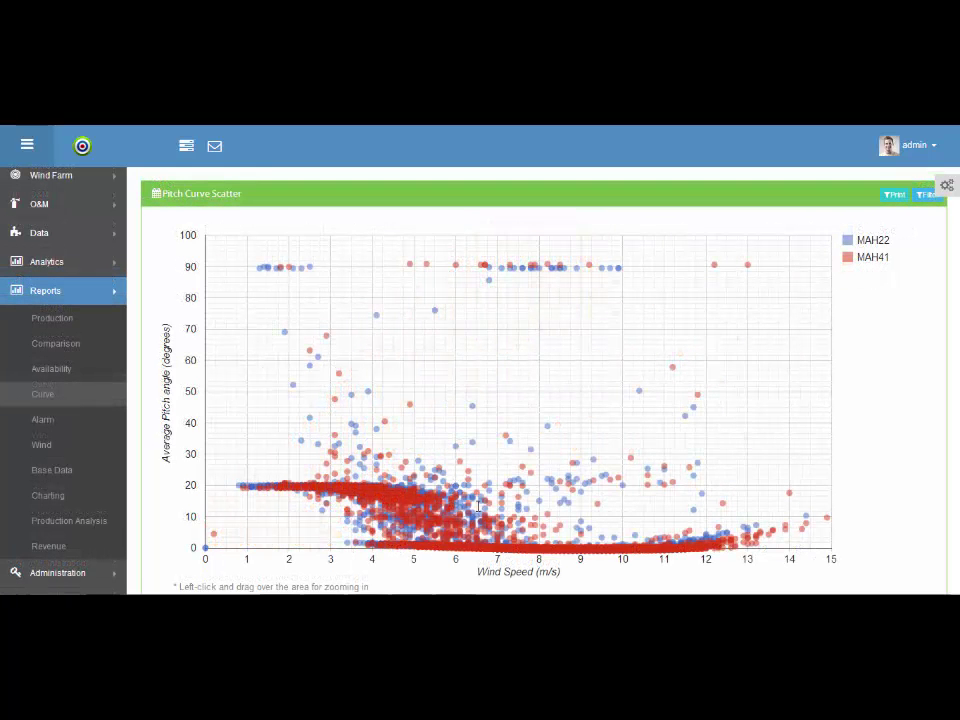
# Zoom the MAH22/MAH41 pitch curve scatter to about 6–11.6 m/s.
pyautogui.moveTo(653, 564); pyautogui.dragTo(697, 568)
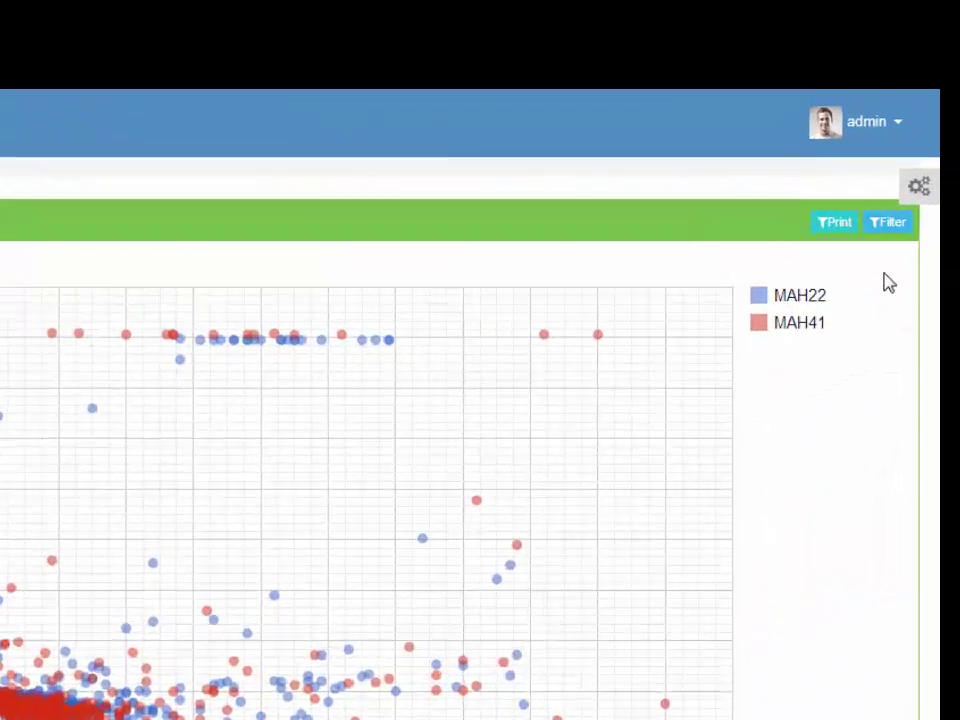
# Review the curve report's filter lists for chart type, wind farm and turbines.
pyautogui.click(927, 208)
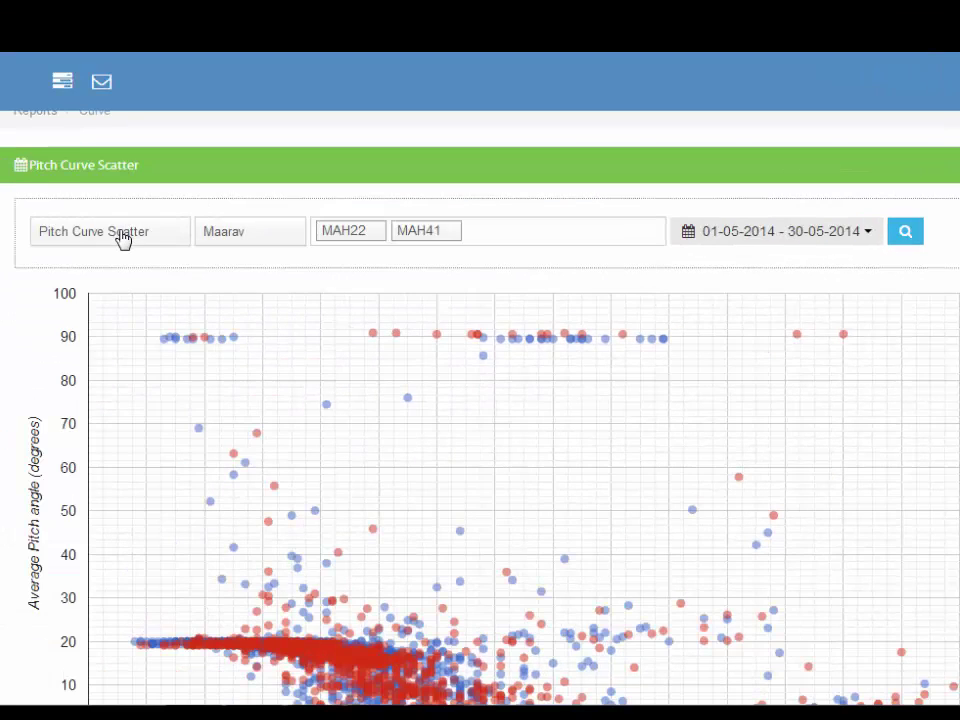
pyautogui.click(120, 235)
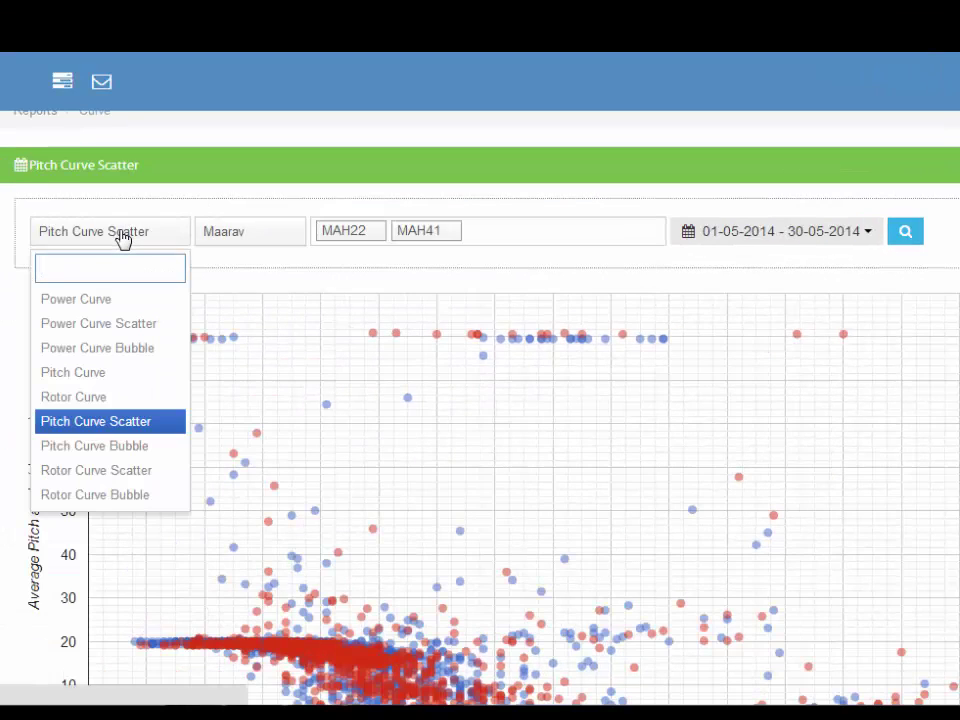
pyautogui.click(228, 236)
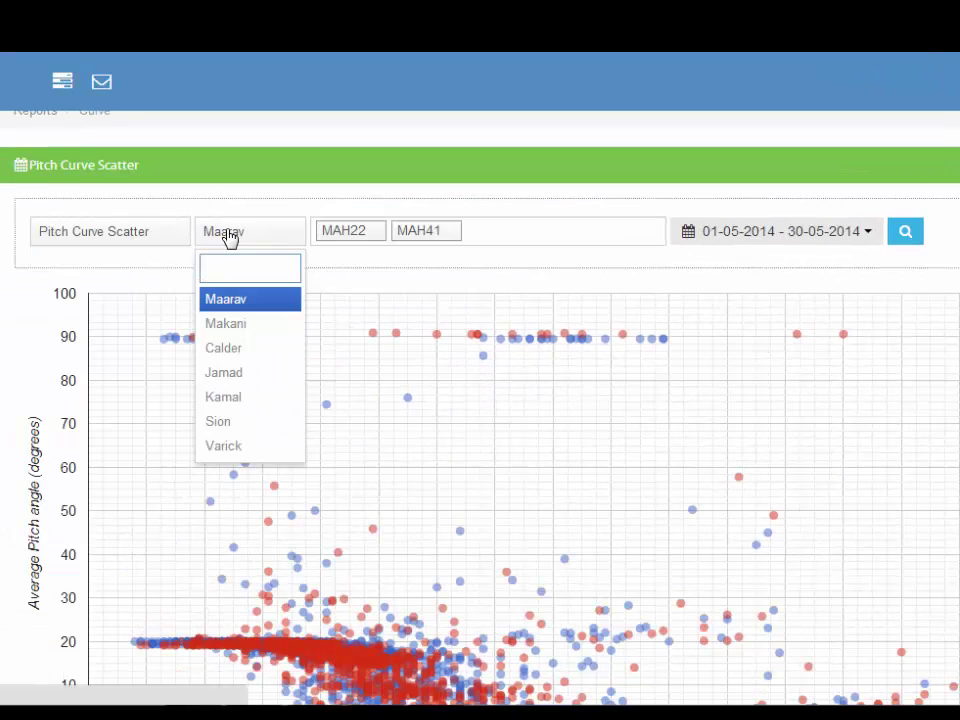
pyautogui.click(484, 229)
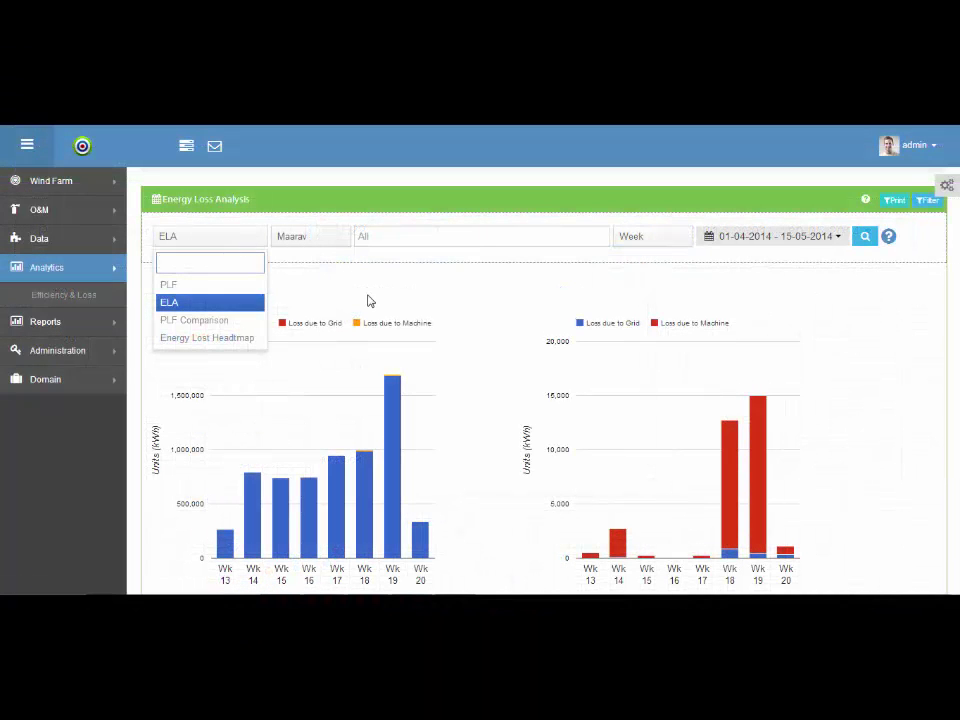
# Keep ELA as the analysis type for Maarav's weekly loss charts.
pyautogui.click(368, 301)
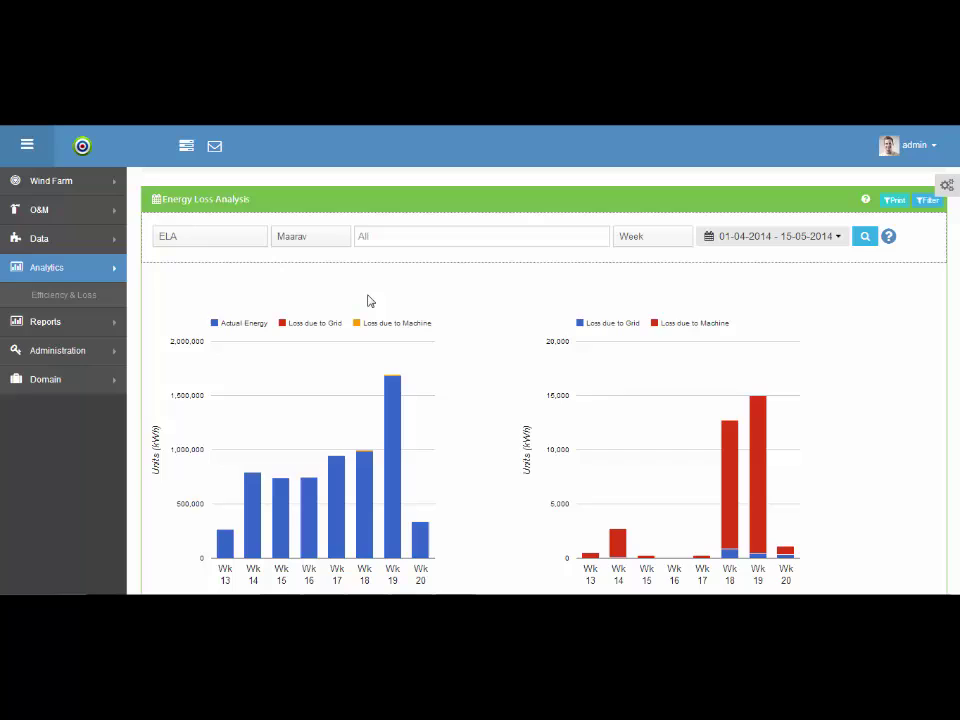